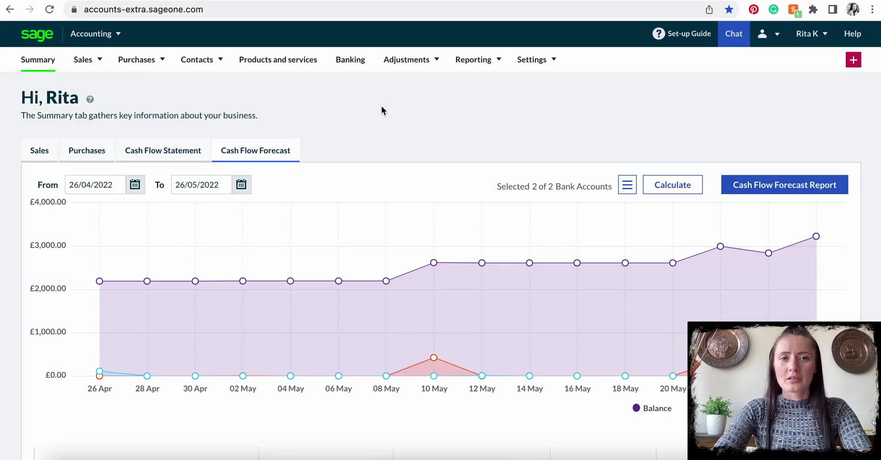
Go to the Banking page listing the Cash and My Bank Account - Business accounts
{"action": "left_click", "coordinate": [350, 68]}
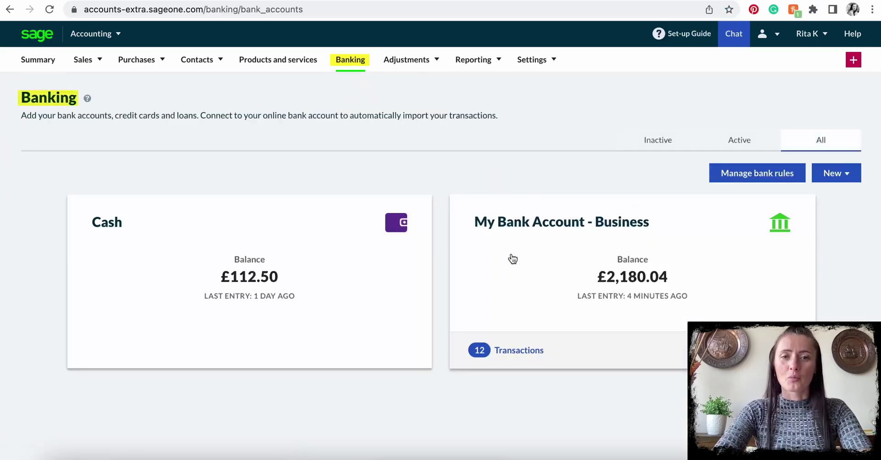
Show the 12 imported transactions of My Bank Account - Business and scroll to the BANK FEE row
{"action": "left_click", "coordinate": [519, 355]}
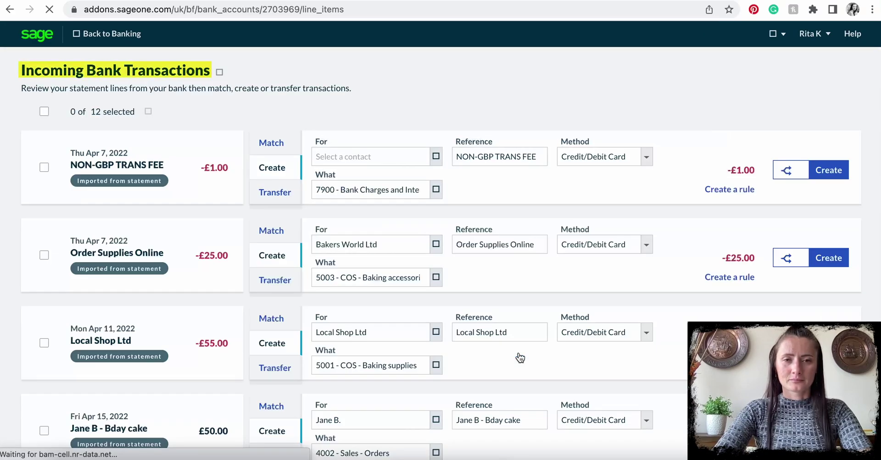
{"action": "scroll", "coordinate": [519, 357], "scroll_direction": "down", "scroll_amount": 15}
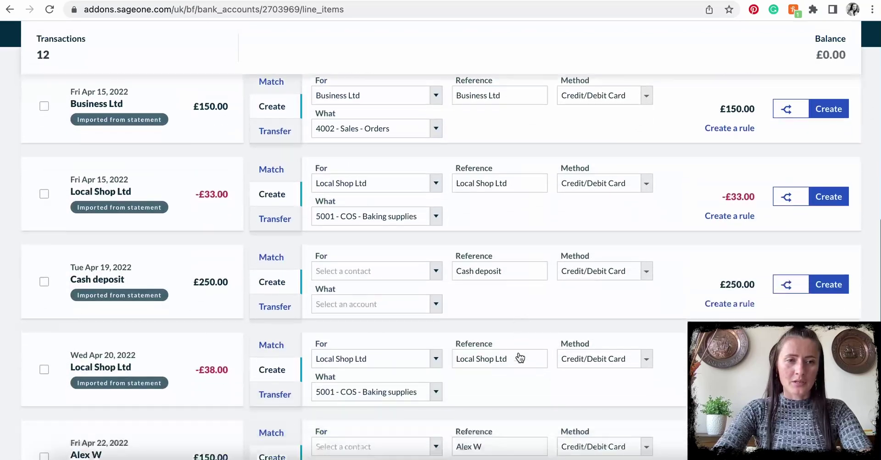
{"action": "scroll", "coordinate": [519, 356], "scroll_direction": "down", "scroll_amount": 2}
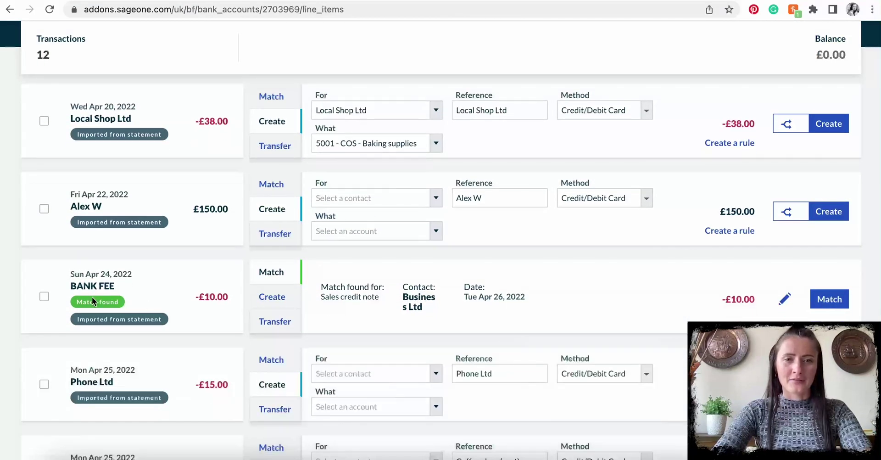
{"action": "scroll", "coordinate": [92, 296], "scroll_direction": "down", "scroll_amount": 2}
{"action": "scroll", "coordinate": [92, 297], "scroll_direction": "down", "scroll_amount": 1}
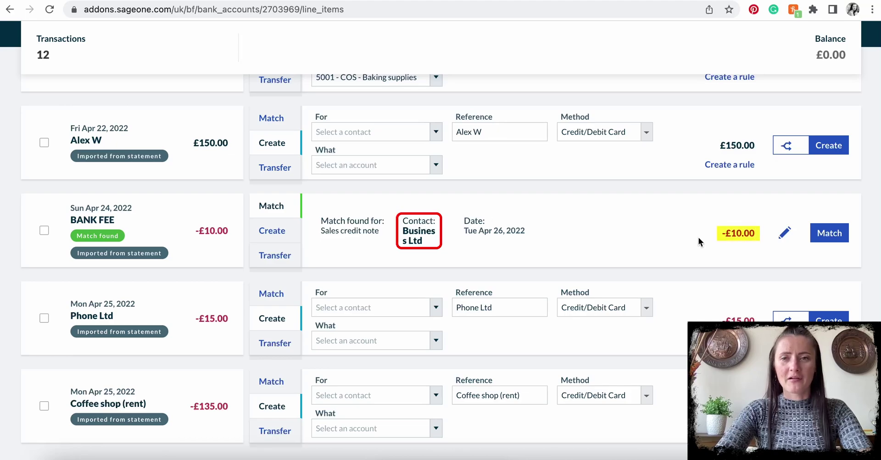
Start a new bank rule from the -£10.00 BANK FEE transaction line
{"action": "left_click", "coordinate": [272, 236]}
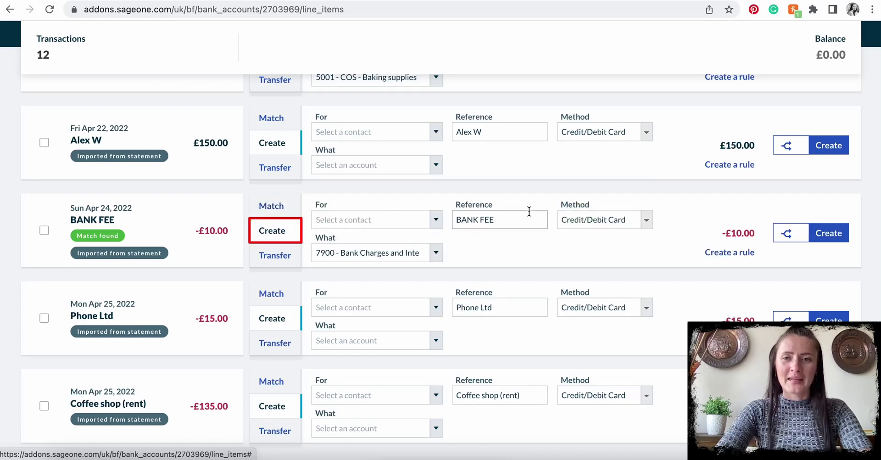
{"action": "left_click", "coordinate": [729, 253]}
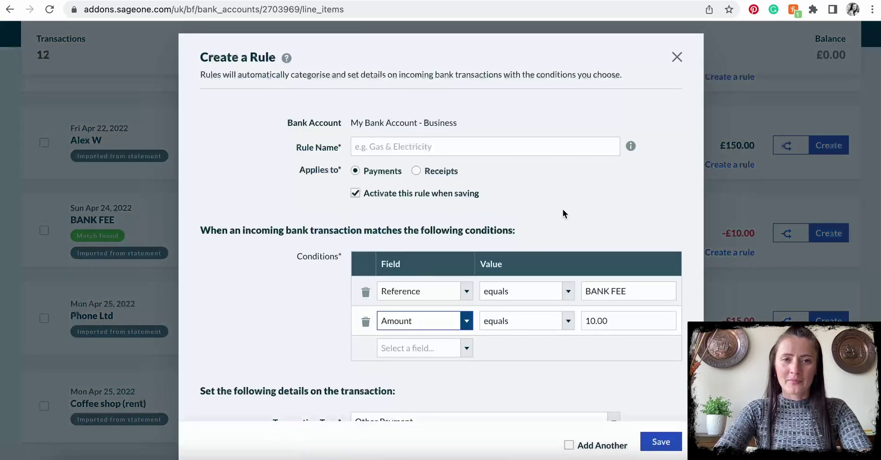
{"action": "scroll", "coordinate": [551, 202], "scroll_direction": "down", "scroll_amount": 1}
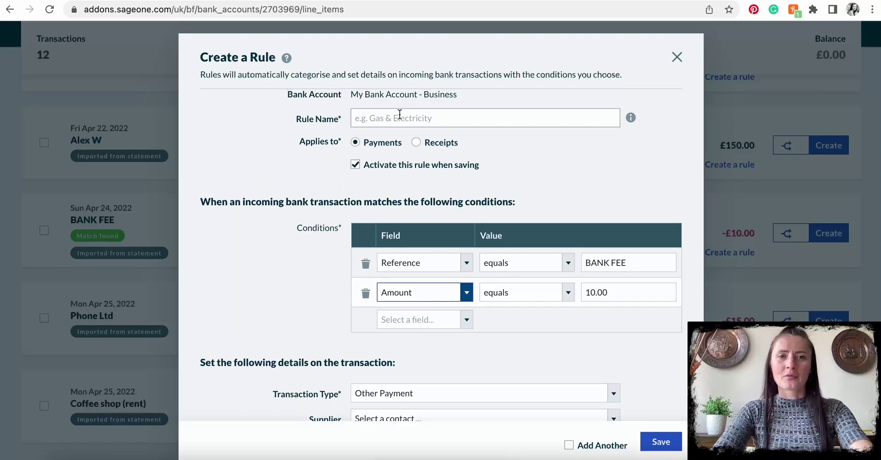
Name the rule 'Bank charges' and review its Reference BANK FEE and Amount 10.00 conditions
{"action": "left_click", "coordinate": [400, 114]}
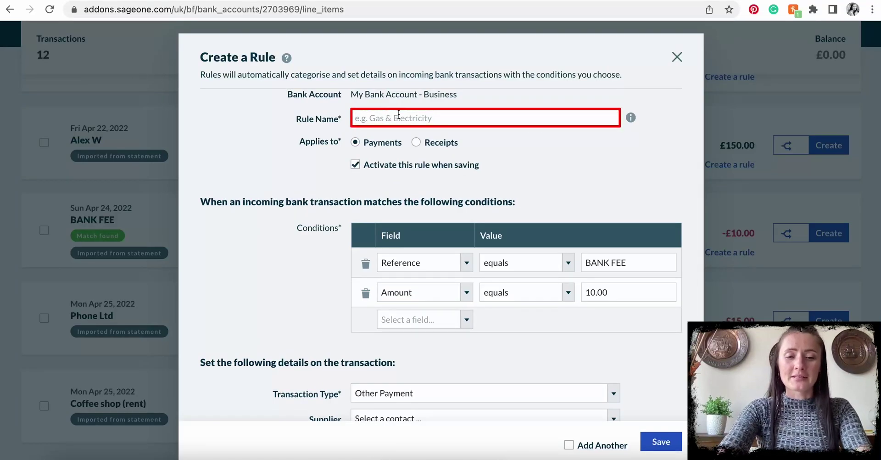
{"action": "type", "text": "Bank c"}
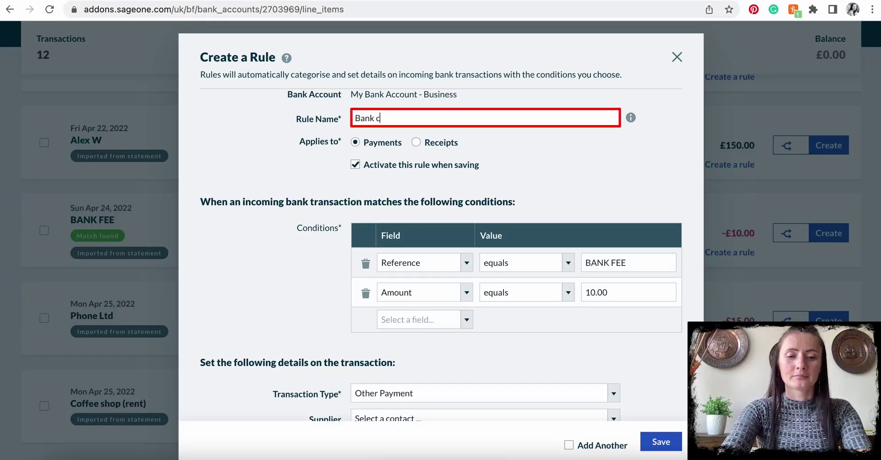
{"action": "type", "text": "harges"}
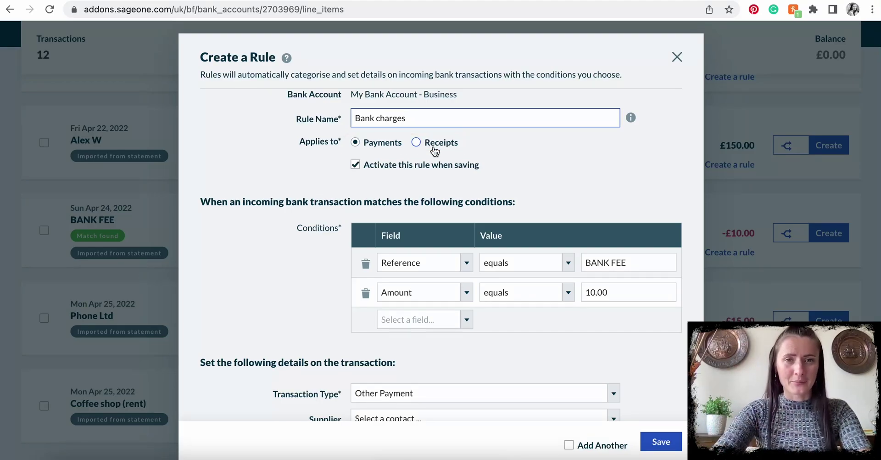
{"action": "scroll", "coordinate": [420, 174], "scroll_direction": "down", "scroll_amount": 1}
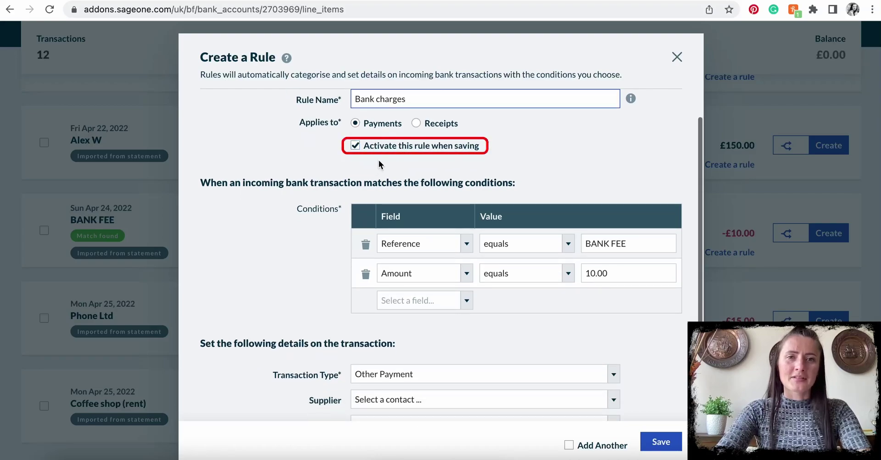
{"action": "scroll", "coordinate": [427, 161], "scroll_direction": "down", "scroll_amount": 3}
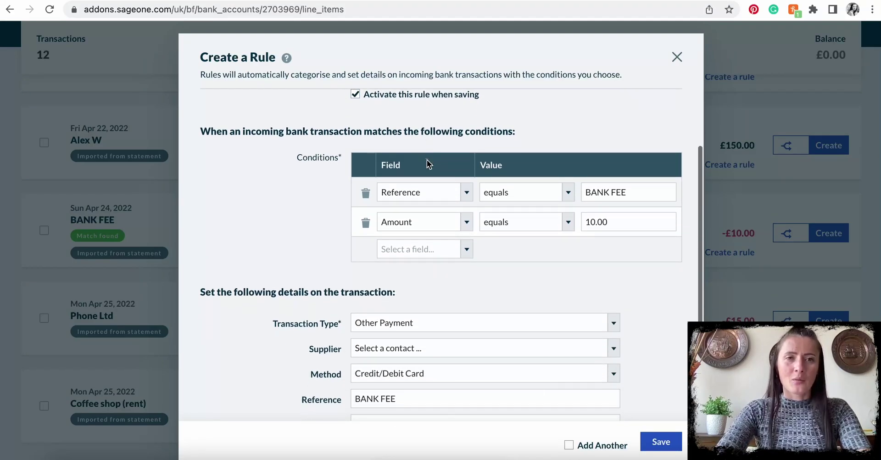
{"action": "scroll", "coordinate": [427, 160], "scroll_direction": "down", "scroll_amount": 1}
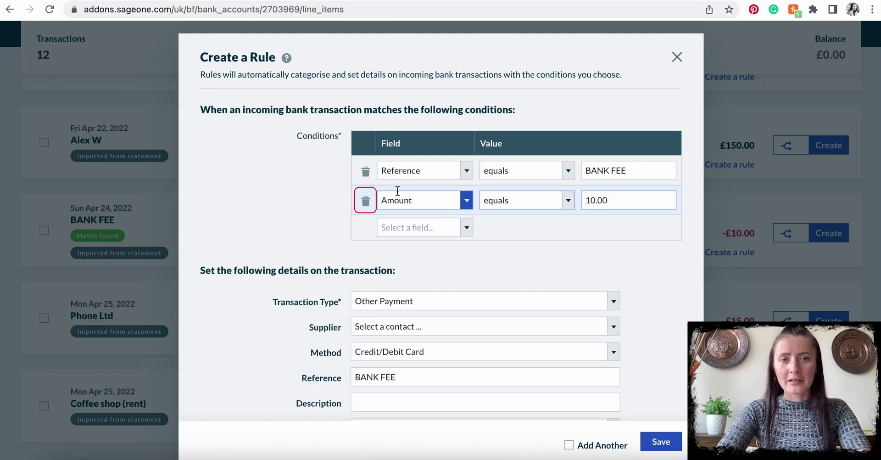
{"action": "left_click", "coordinate": [366, 201]}
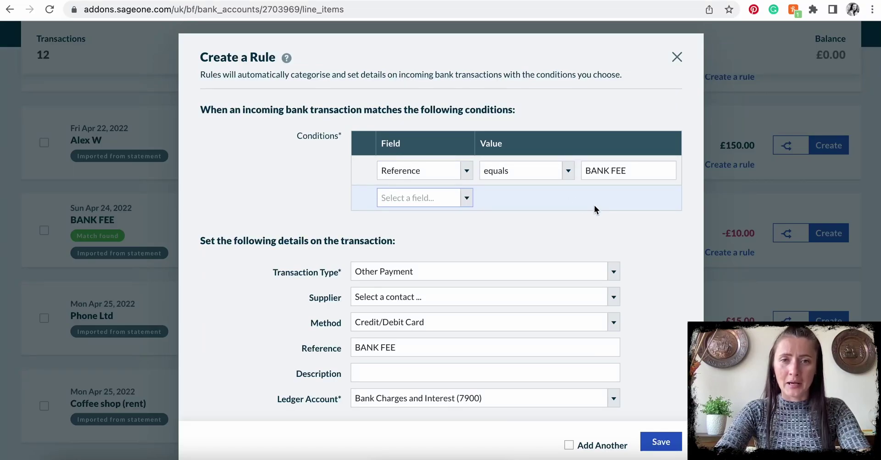
{"action": "left_click", "coordinate": [466, 201]}
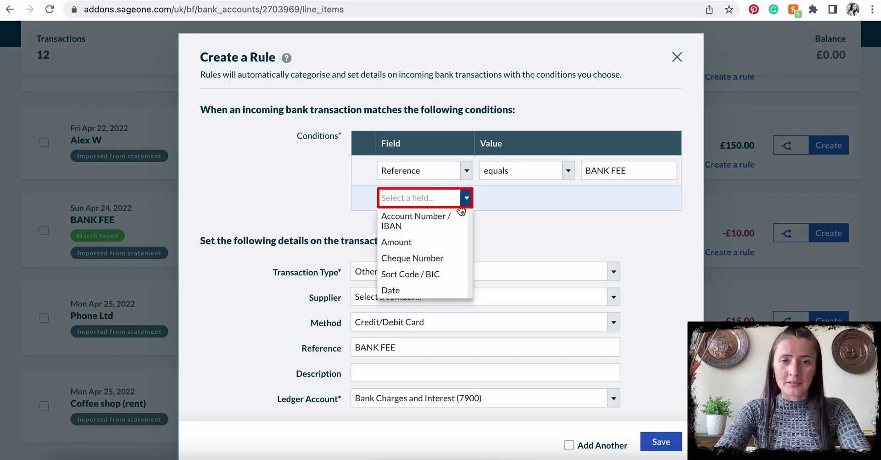
{"action": "left_click", "coordinate": [431, 240]}
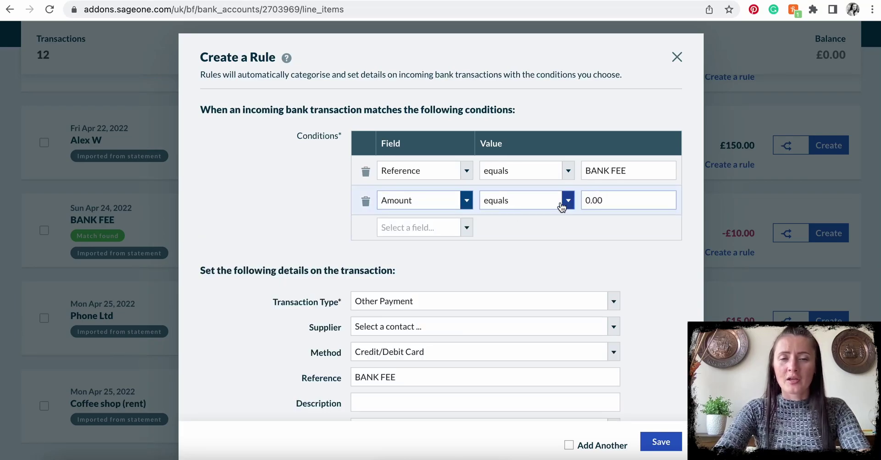
{"action": "left_click_drag", "start_coordinate": [626, 200], "coordinate": [588, 200]}
{"action": "type", "text": "10"}
{"action": "left_click", "coordinate": [587, 229]}
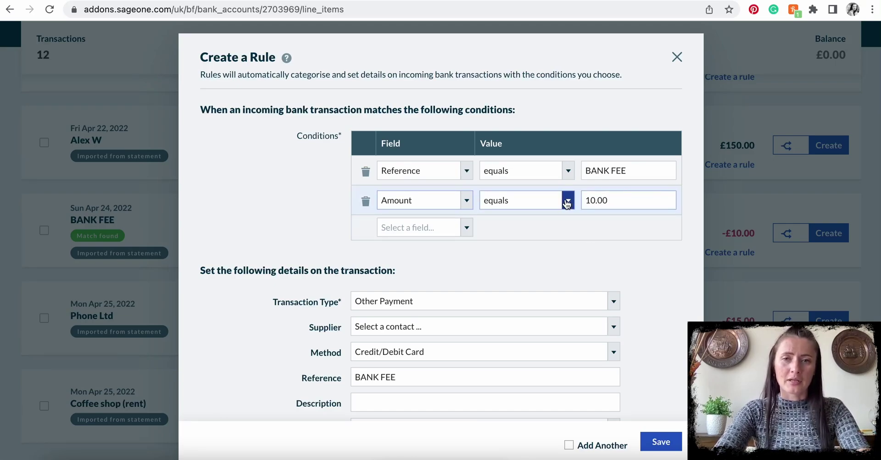
{"action": "scroll", "coordinate": [613, 197], "scroll_direction": "down", "scroll_amount": 2}
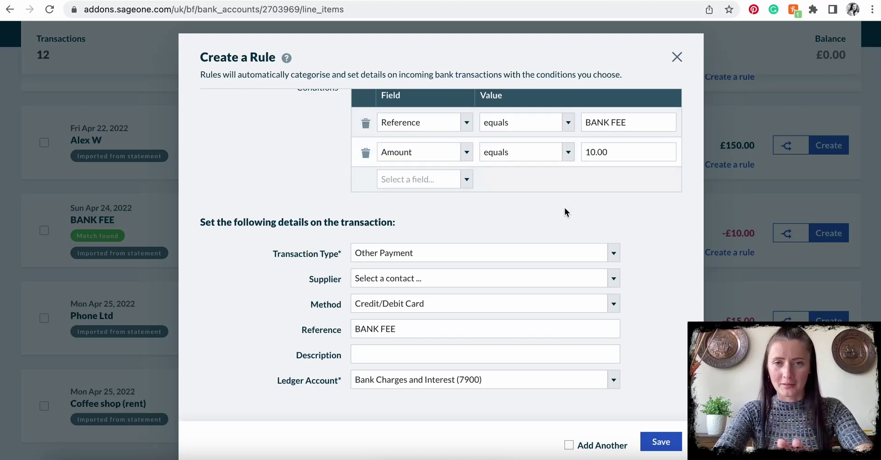
Set the rule's transaction type to Other Payment and method to Electronic, leaving Supplier empty
{"action": "scroll", "coordinate": [549, 228], "scroll_direction": "down", "scroll_amount": 4}
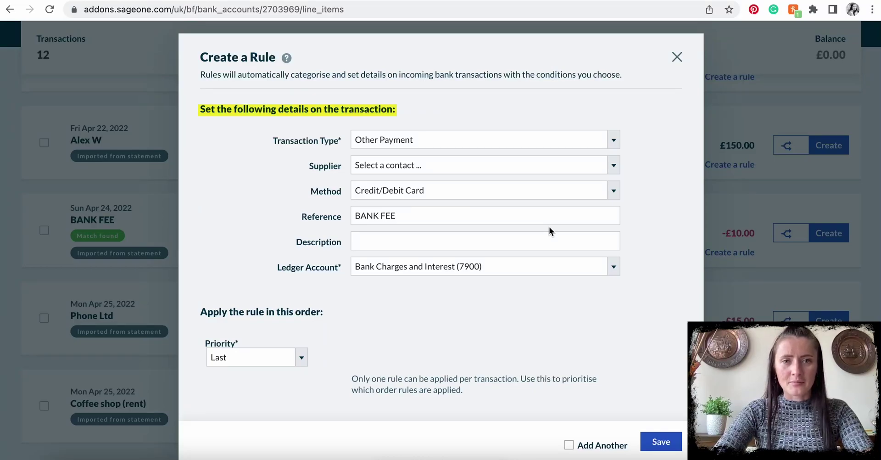
{"action": "left_click", "coordinate": [499, 140]}
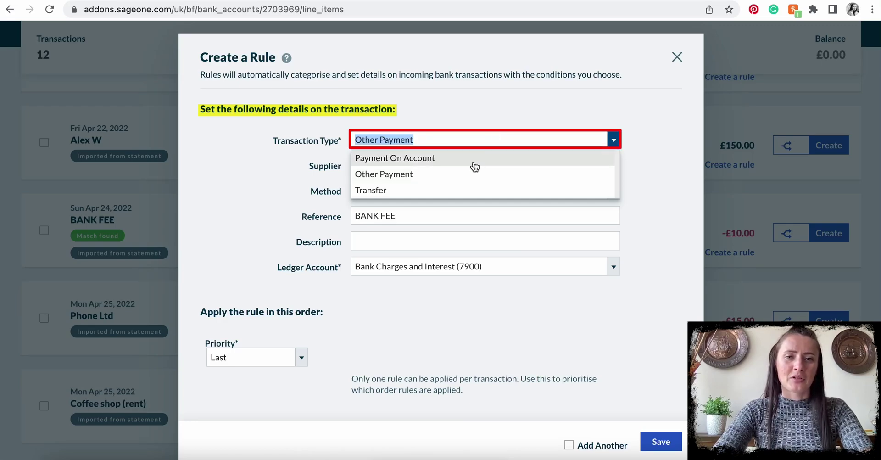
{"action": "left_click", "coordinate": [449, 175]}
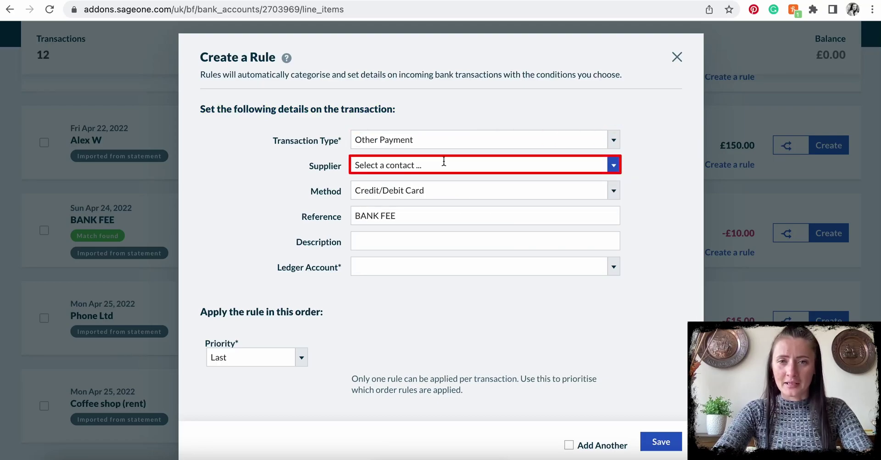
{"action": "left_click", "coordinate": [400, 192]}
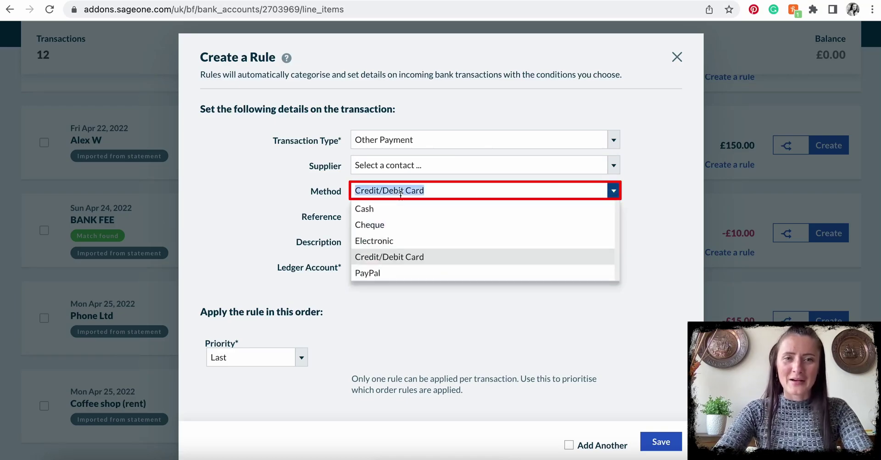
{"action": "left_click", "coordinate": [396, 241]}
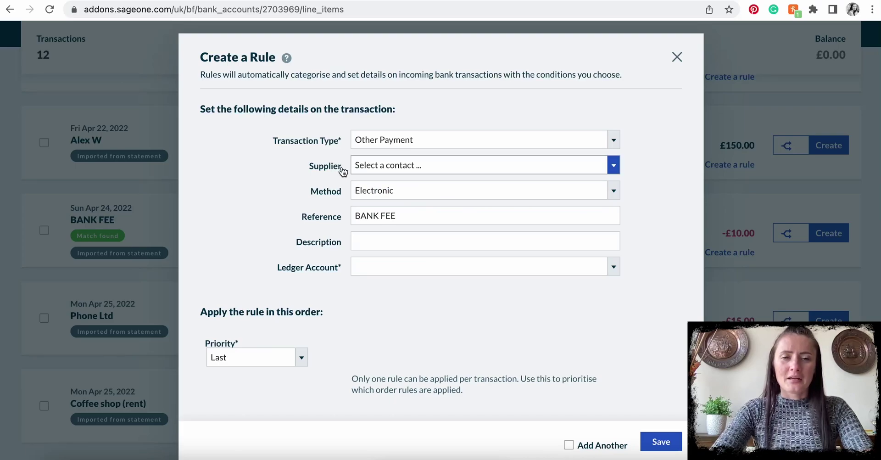
{"action": "left_click", "coordinate": [386, 168]}
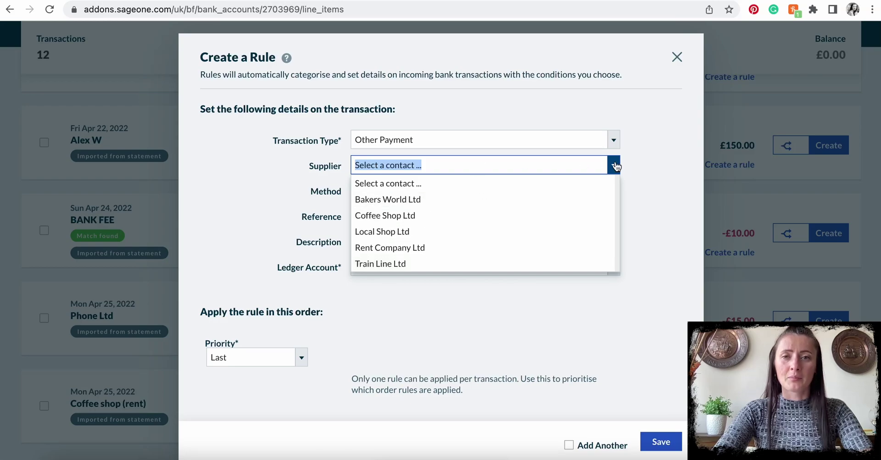
{"action": "left_click", "coordinate": [638, 165]}
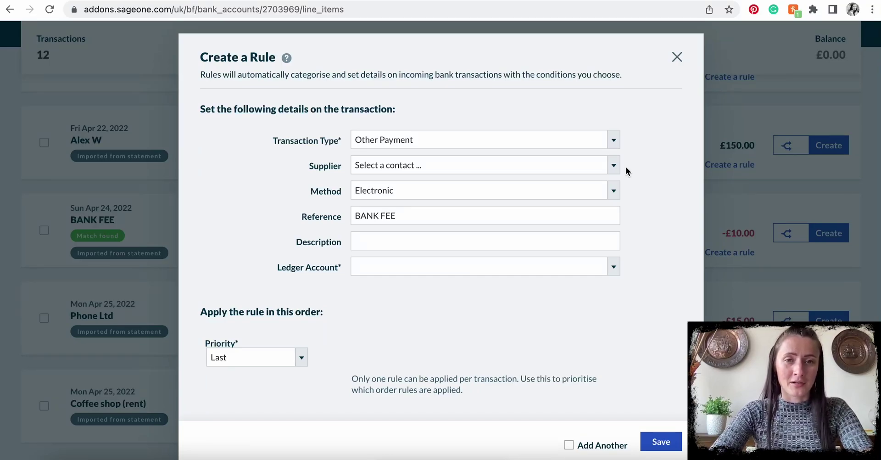
Search 'bank' to choose ledger account Bank Charges and Interest (7900), and set priority First
{"action": "scroll", "coordinate": [636, 227], "scroll_direction": "down", "scroll_amount": 1}
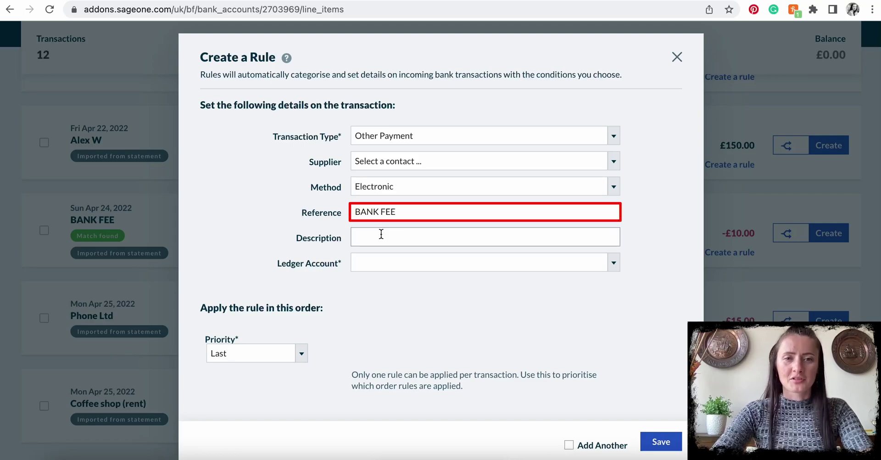
{"action": "left_click", "coordinate": [480, 265]}
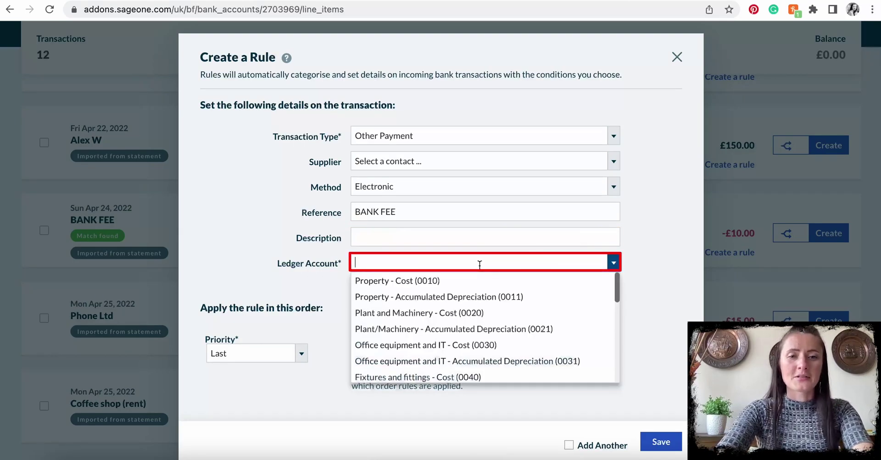
{"action": "type", "text": "bank"}
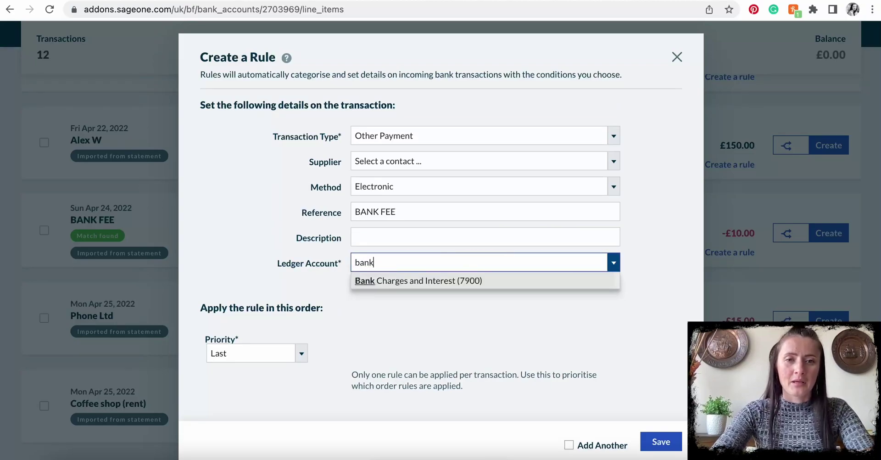
{"action": "left_click", "coordinate": [444, 281]}
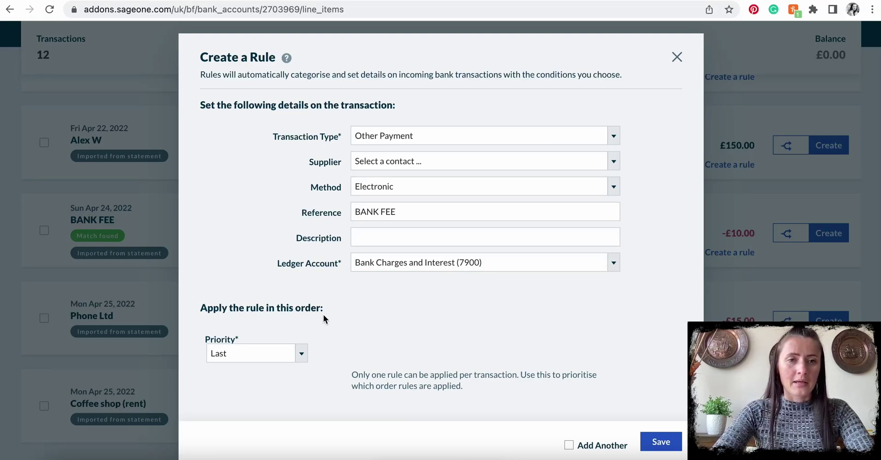
{"action": "left_click", "coordinate": [303, 358]}
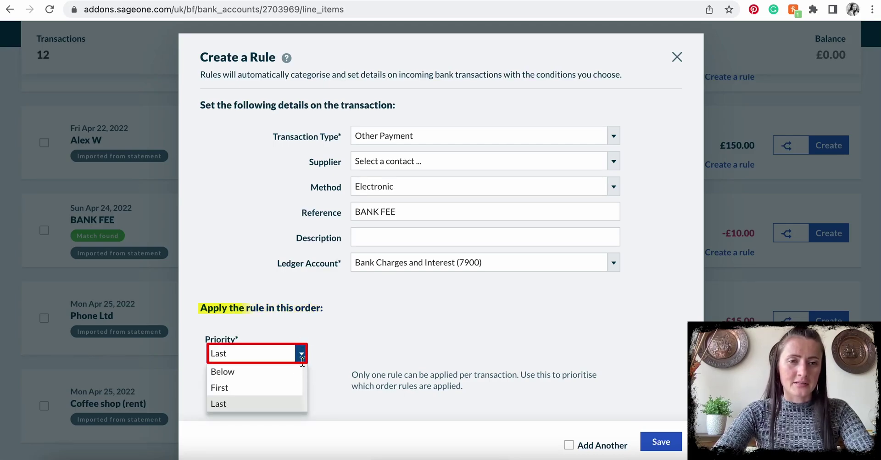
{"action": "left_click", "coordinate": [289, 390]}
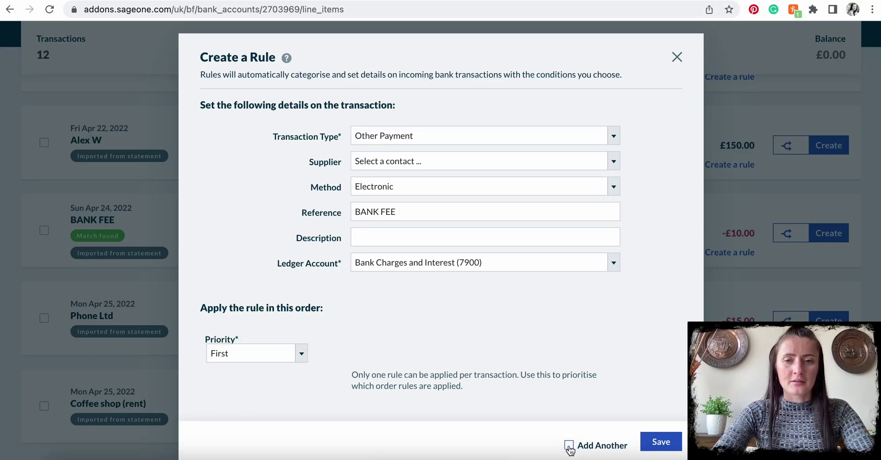
Save the rule, and after the name-taken error, rename it with an added 'f' and save again
{"action": "left_click", "coordinate": [662, 444]}
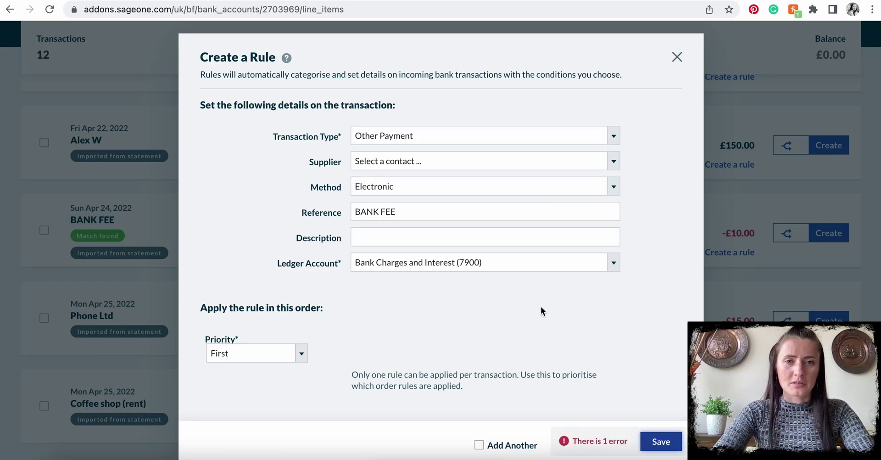
{"action": "scroll", "coordinate": [533, 283], "scroll_direction": "up", "scroll_amount": 6}
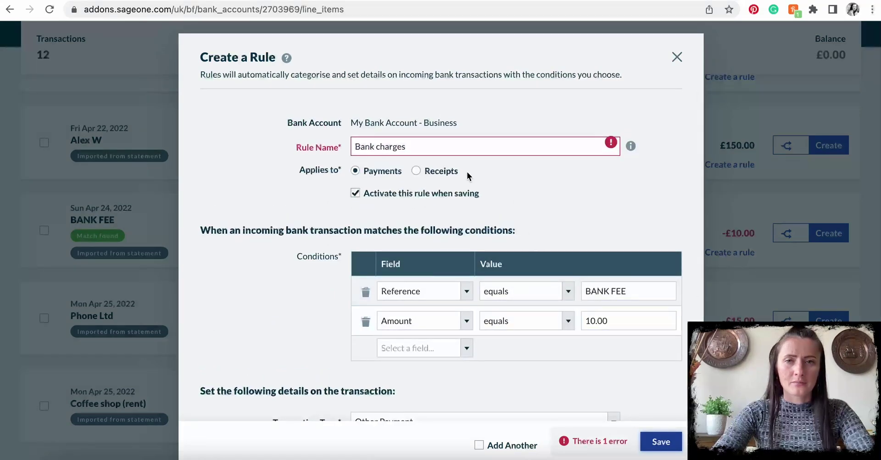
{"action": "mouse_move", "coordinate": [610, 143]}
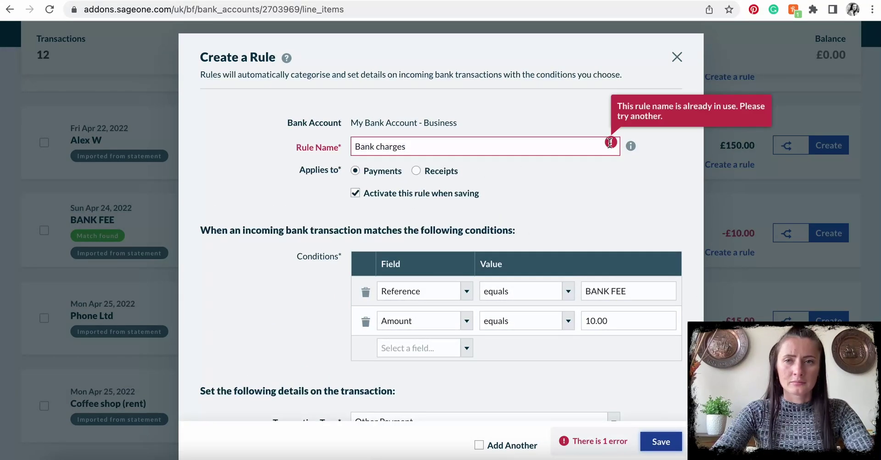
{"action": "left_click", "coordinate": [454, 142]}
{"action": "left_click_drag", "start_coordinate": [455, 141], "coordinate": [371, 143]}
{"action": "type", "text": "fe"}
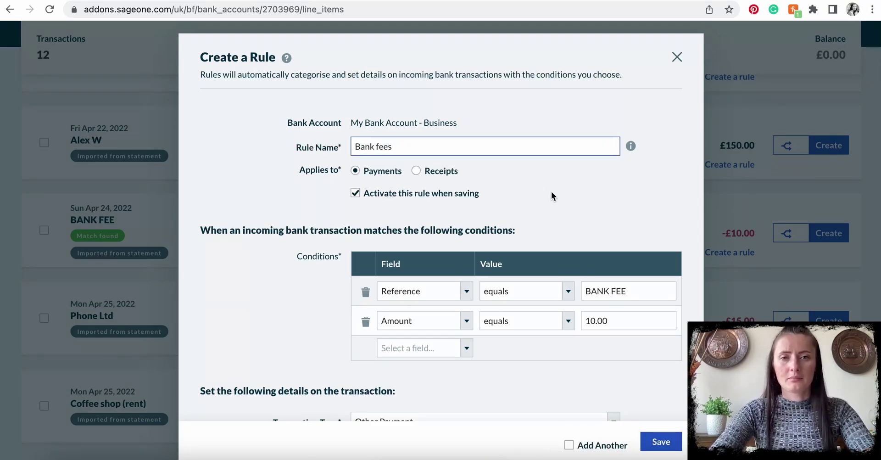
{"action": "scroll", "coordinate": [552, 192], "scroll_direction": "down", "scroll_amount": 6}
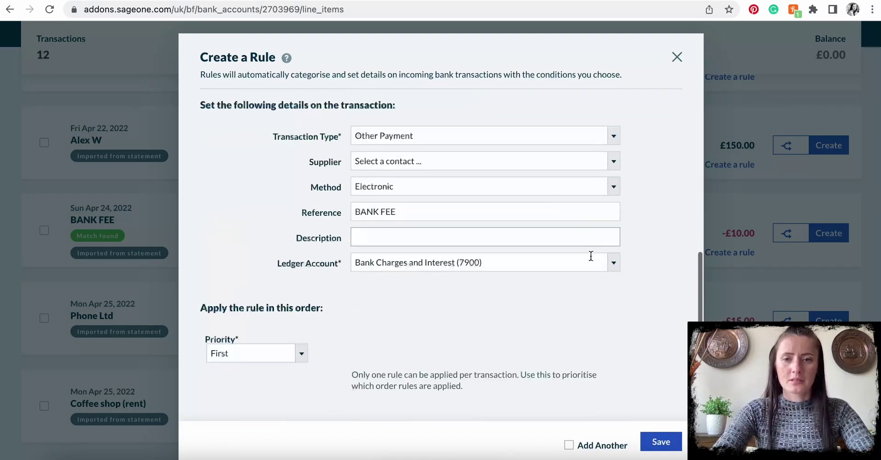
{"action": "left_click", "coordinate": [659, 443]}
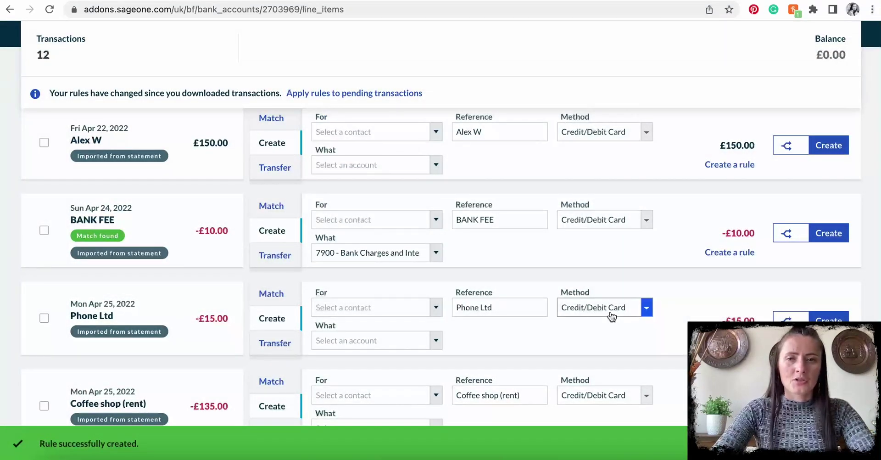
Record the -£10.00 BANK FEE payment posting to 7900 - Bank Charges and Interest
{"action": "scroll", "coordinate": [350, 251], "scroll_direction": "down", "scroll_amount": 3}
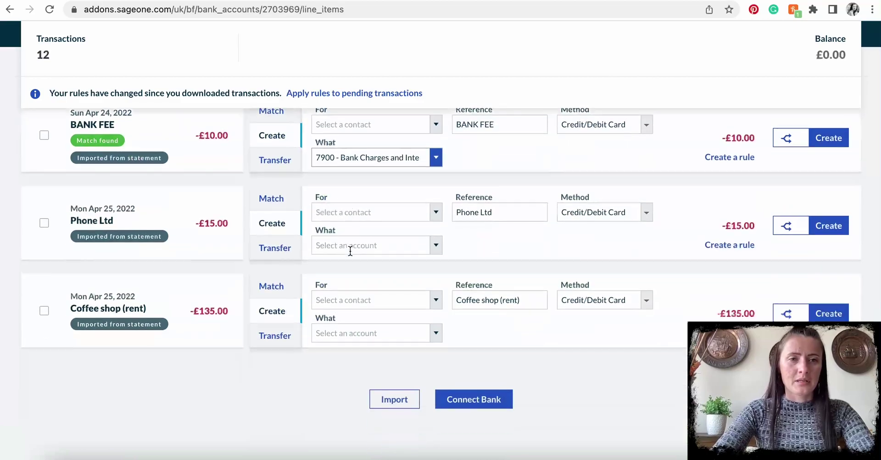
{"action": "scroll", "coordinate": [350, 251], "scroll_direction": "up", "scroll_amount": 3}
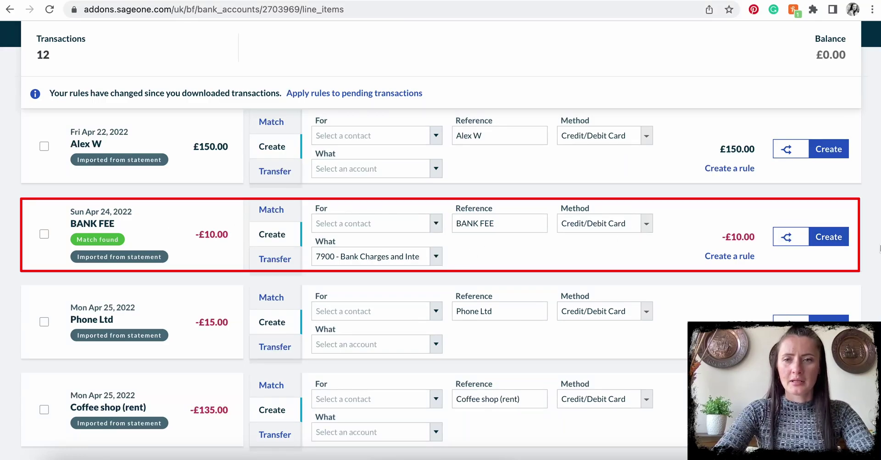
{"action": "left_click", "coordinate": [832, 241]}
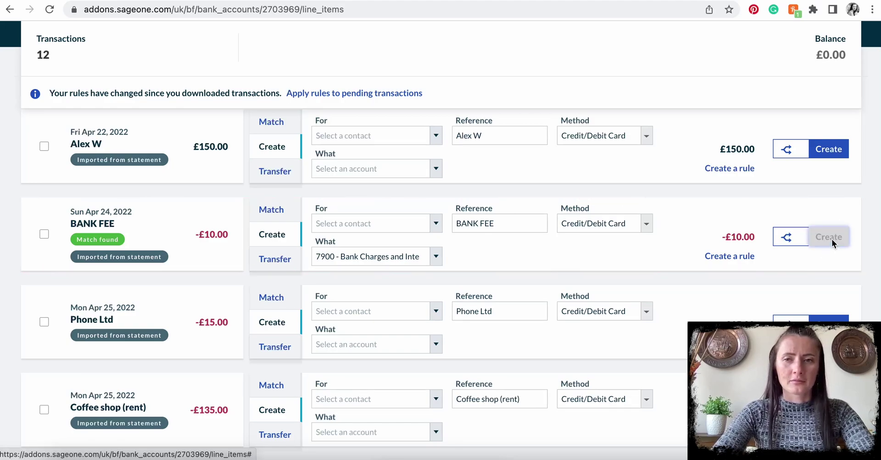